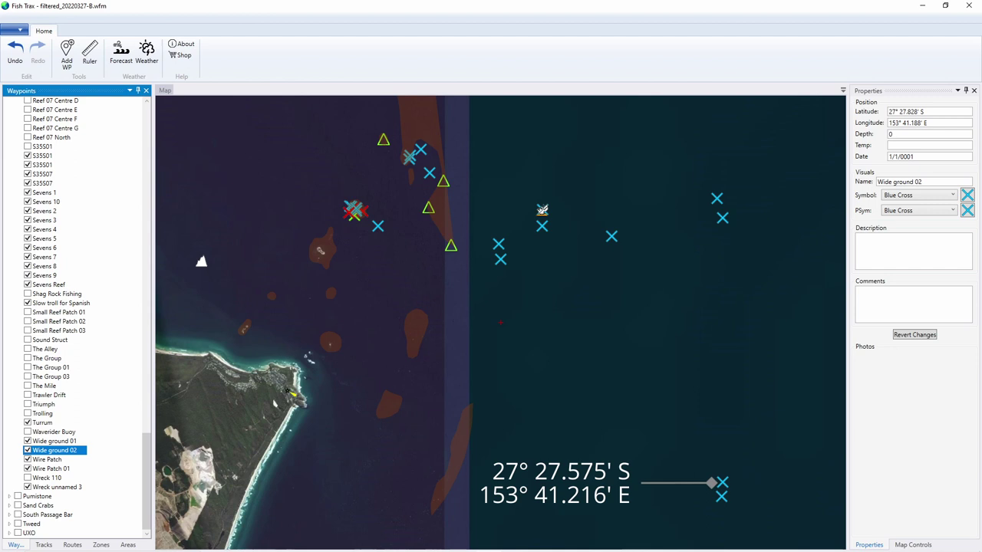
Examine the positions of the offshore waypoints, including Wide ground 01, Doggies Pearls, Wreck unnamed 3a and Wreck unnamed 3
click(54, 441)
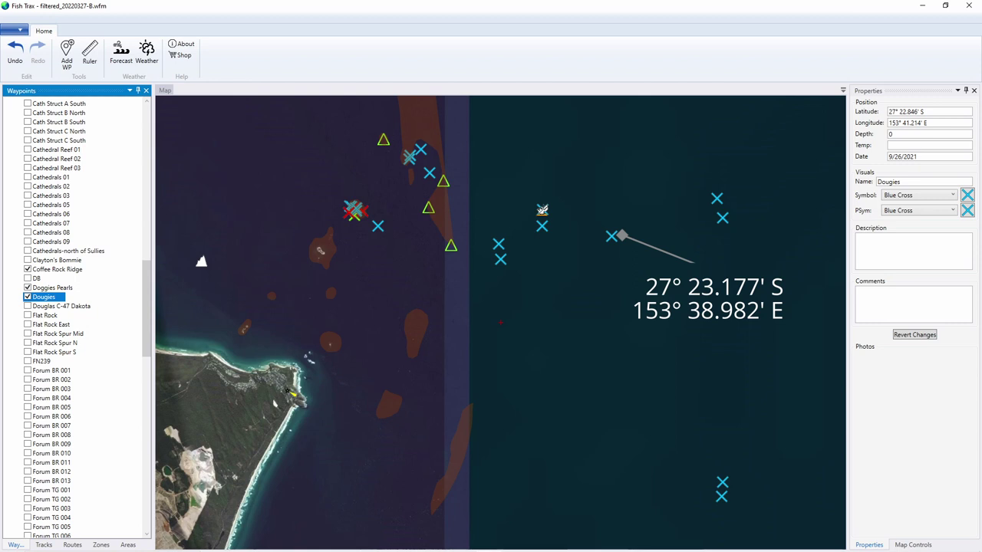
click(52, 287)
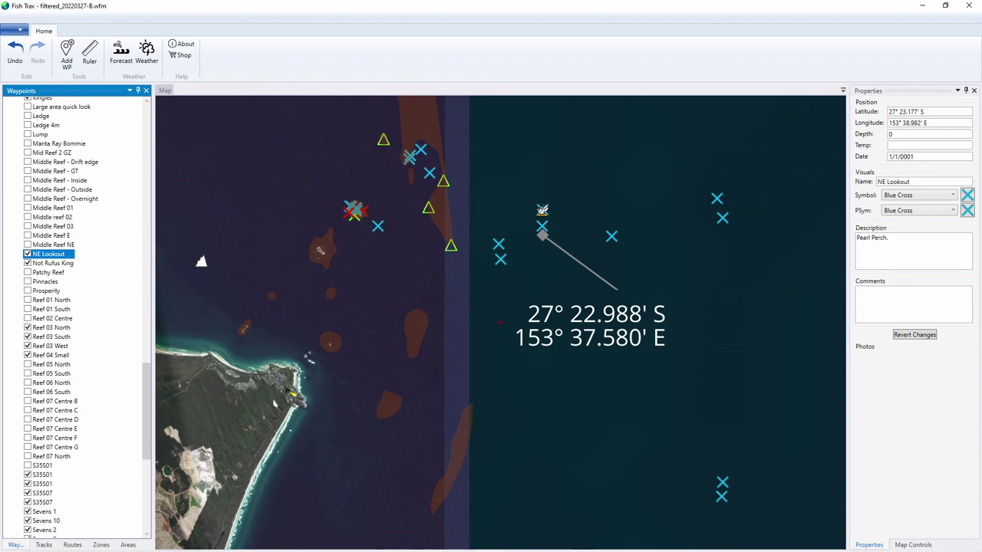
key(Down)
key(Down)
key(Down)
key(Down)
key(Down)
key(Down)
key(Down)
key(Down)
key(Down)
key(Down)
key(Down)
key(Down)
key(Down)
key(Down)
key(Down)
key(Down)
key(Down)
key(Down)
key(Down)
key(Down)
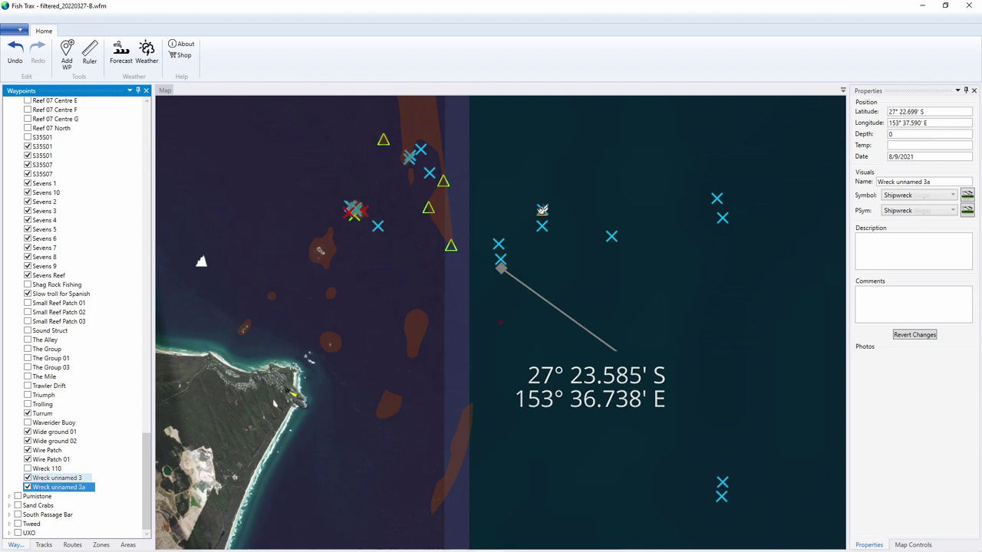
click(57, 478)
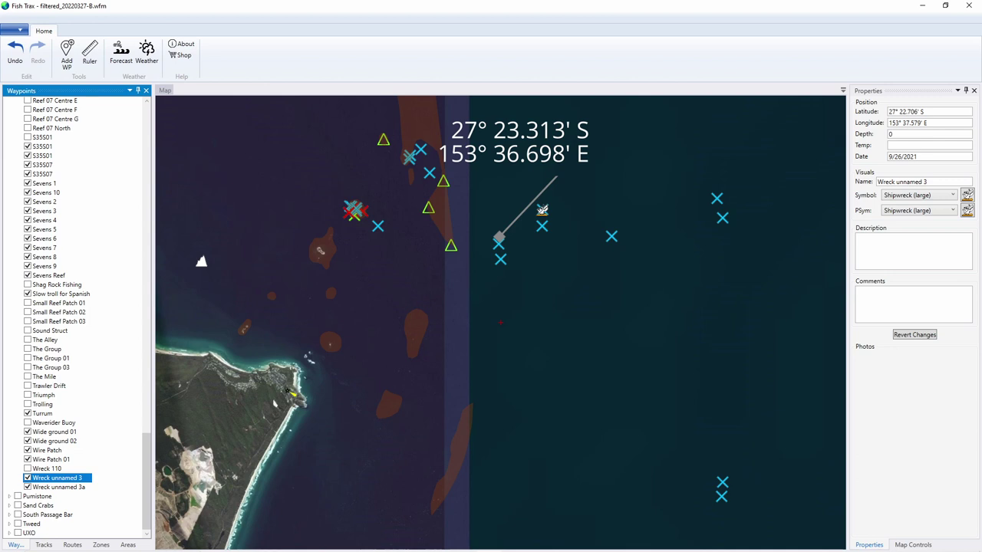
Examine the position details of the Wire Patch, Troll for Spanish and Wire Patch 01 waypoints
click(46, 450)
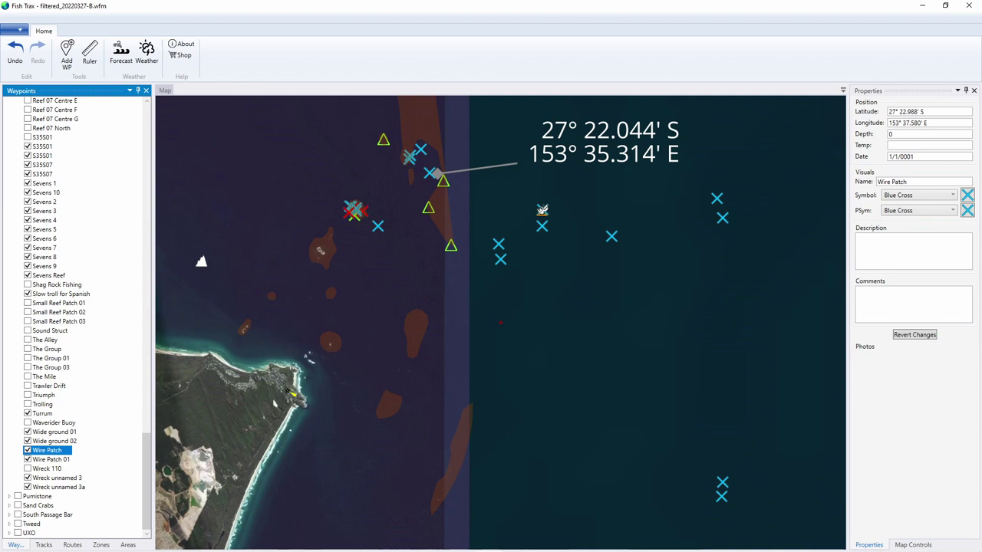
key(k)
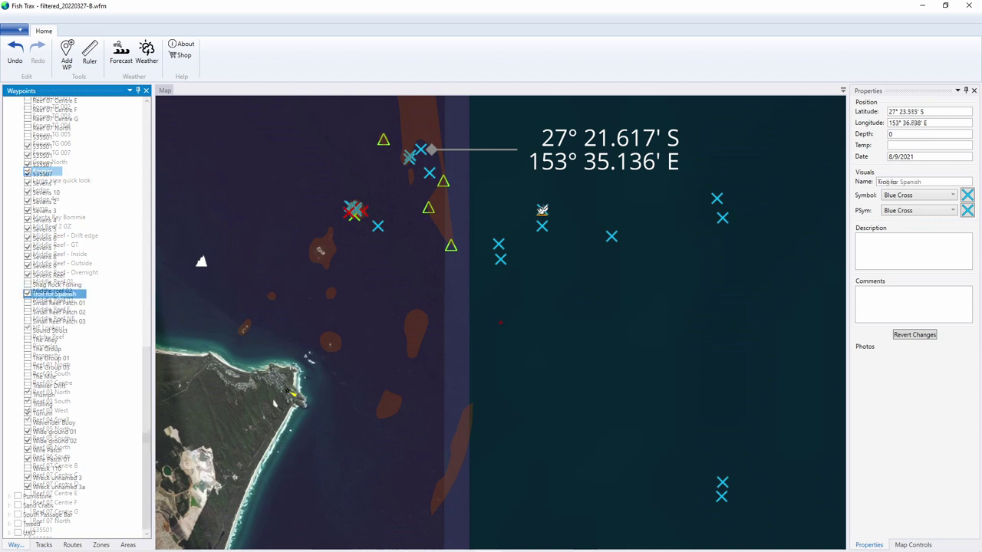
key(t)
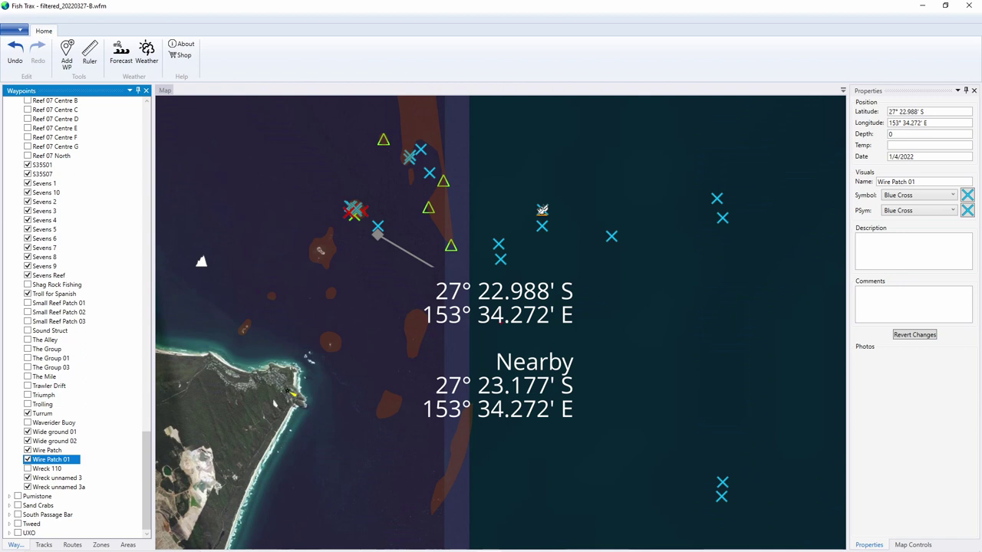
Check the coordinates of the green triangle waypoints Reef 03 South, Reef 03 West, Reef 03 North and Reef 04 Small
click(450, 245)
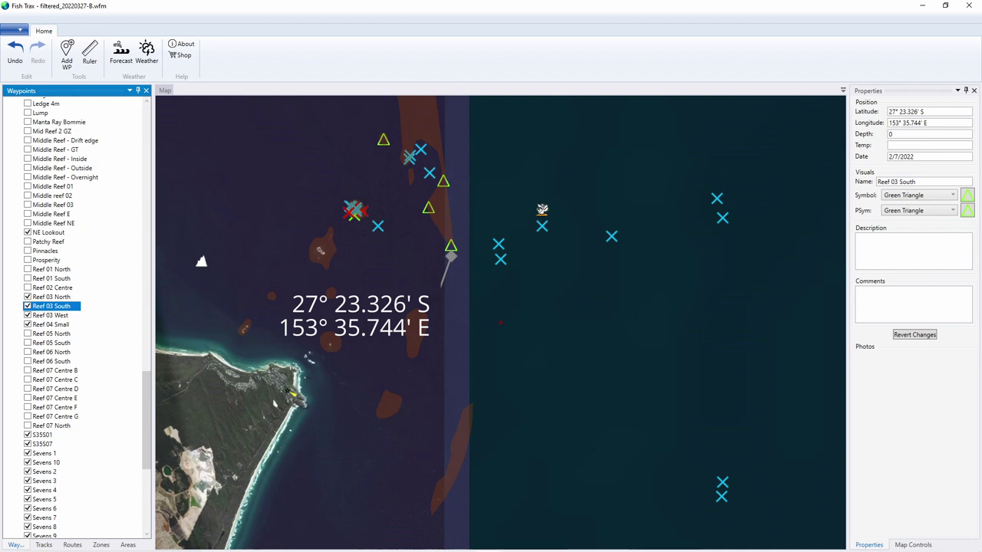
key(Down)
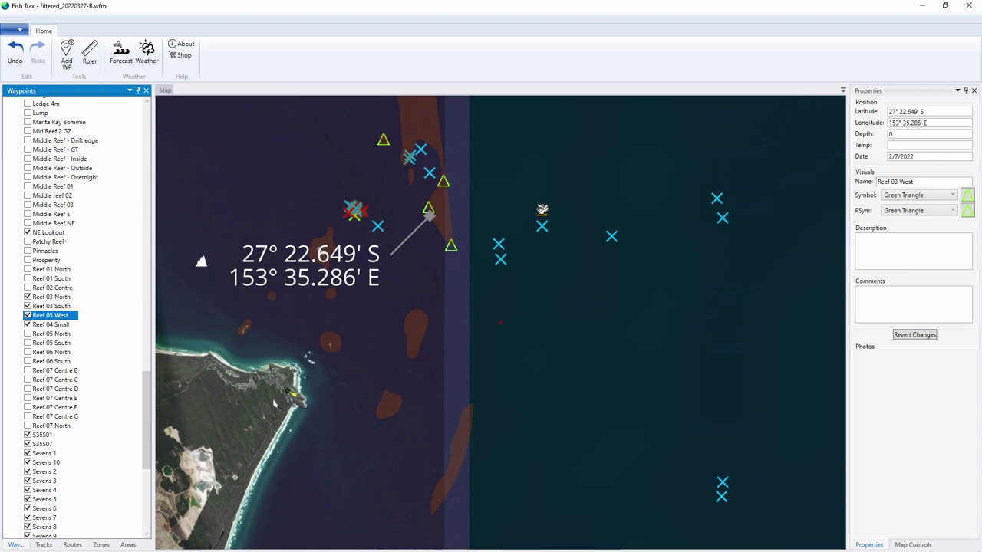
click(51, 296)
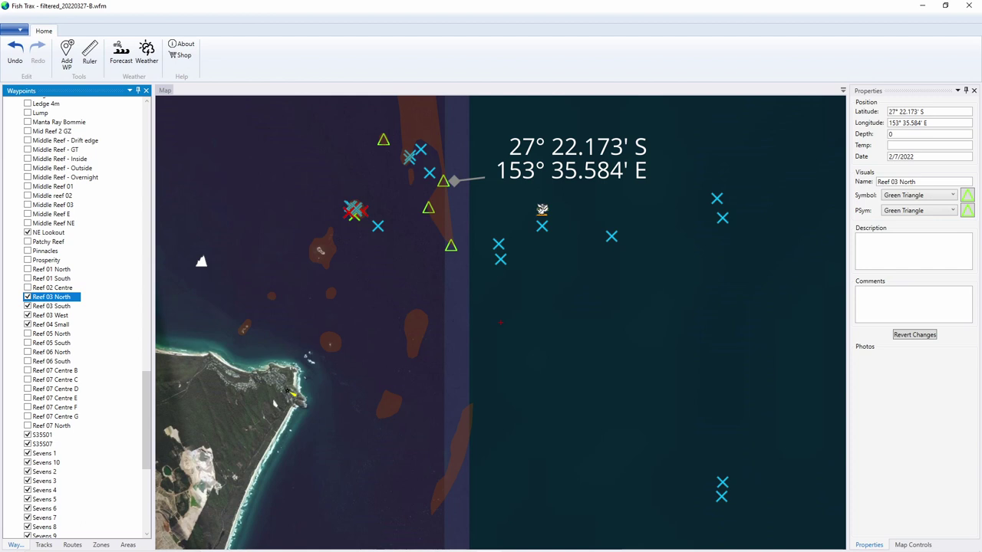
click(51, 324)
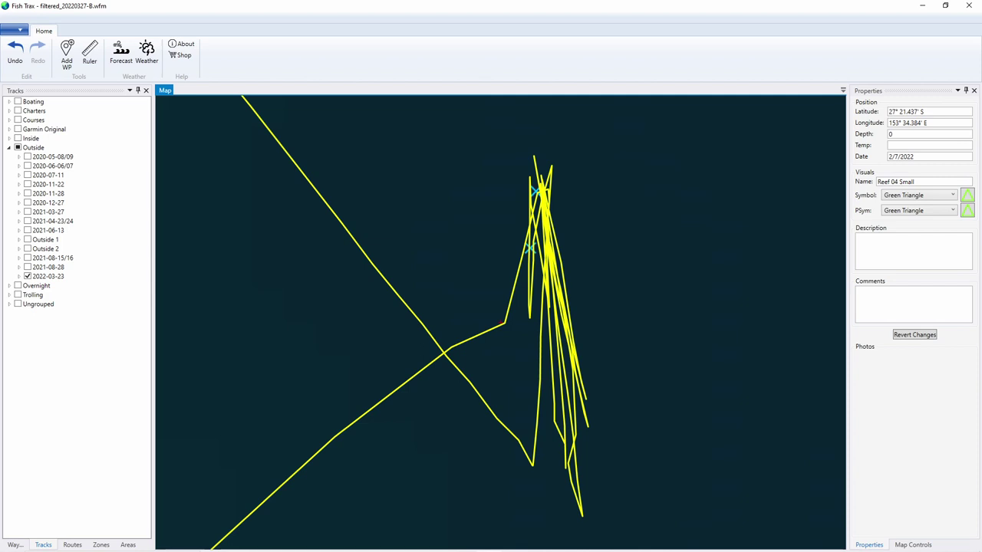
drag(558, 190, 592, 367)
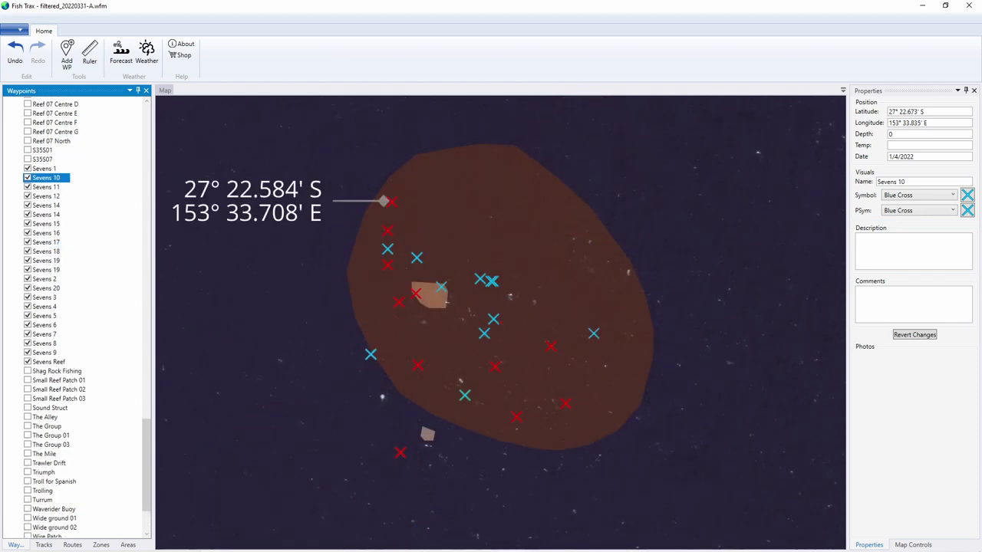
Check the coordinates of the first Sevens 19 waypoint, followed by Sevens 4, 5, 20, 6, 9 and 10
click(46, 260)
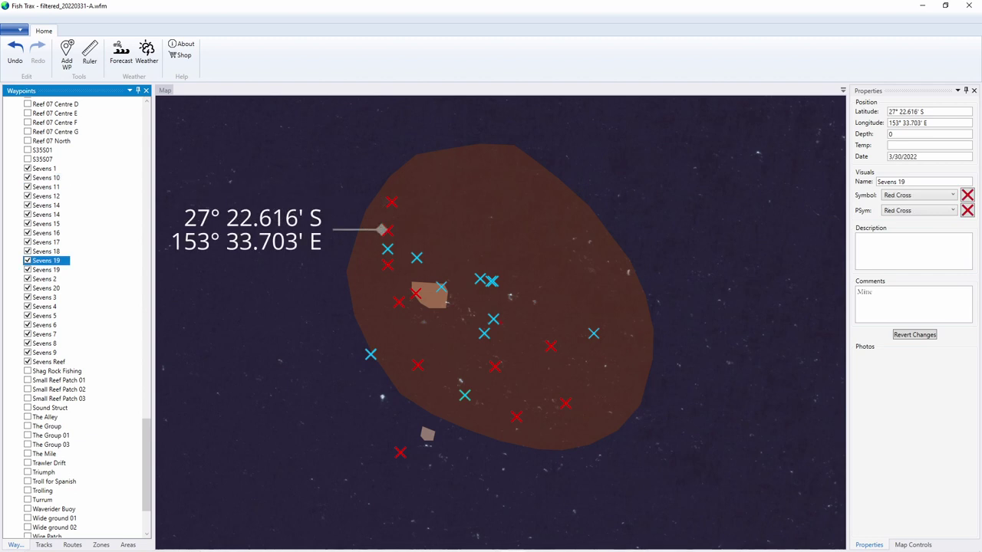
click(44, 306)
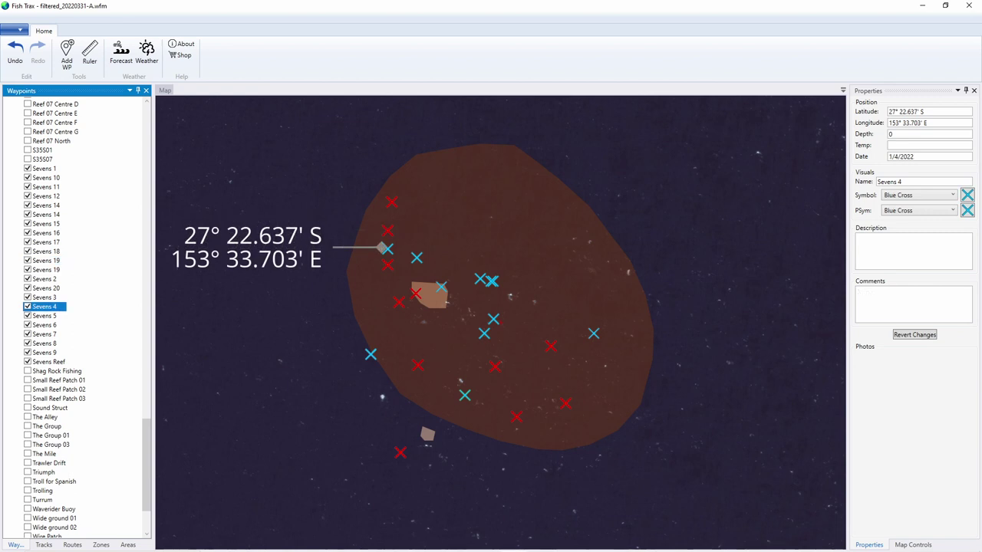
click(44, 315)
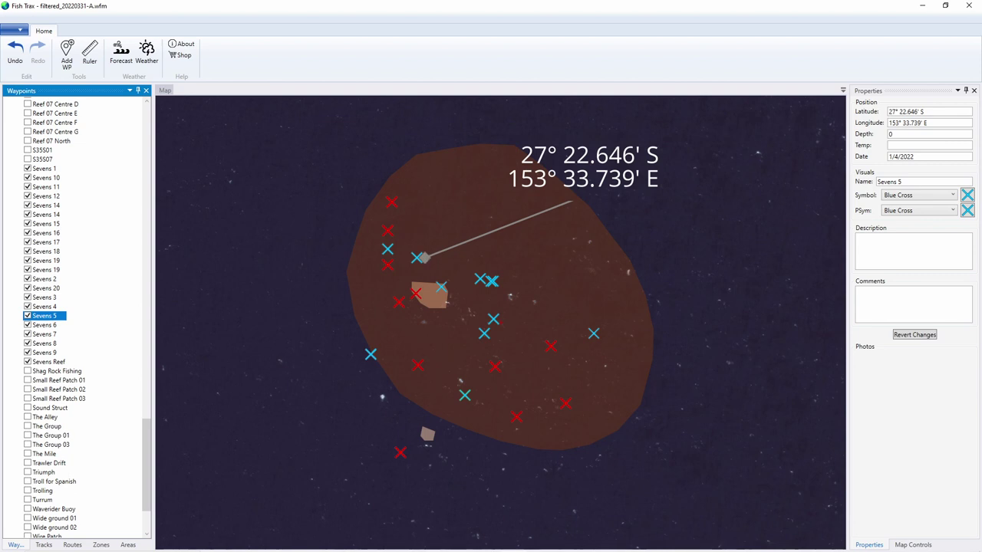
click(44, 288)
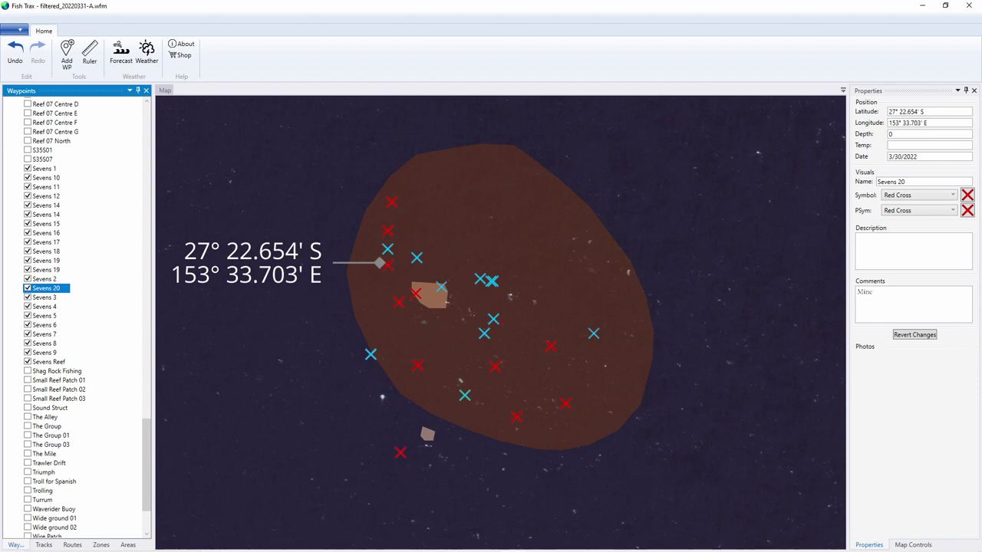
click(44, 325)
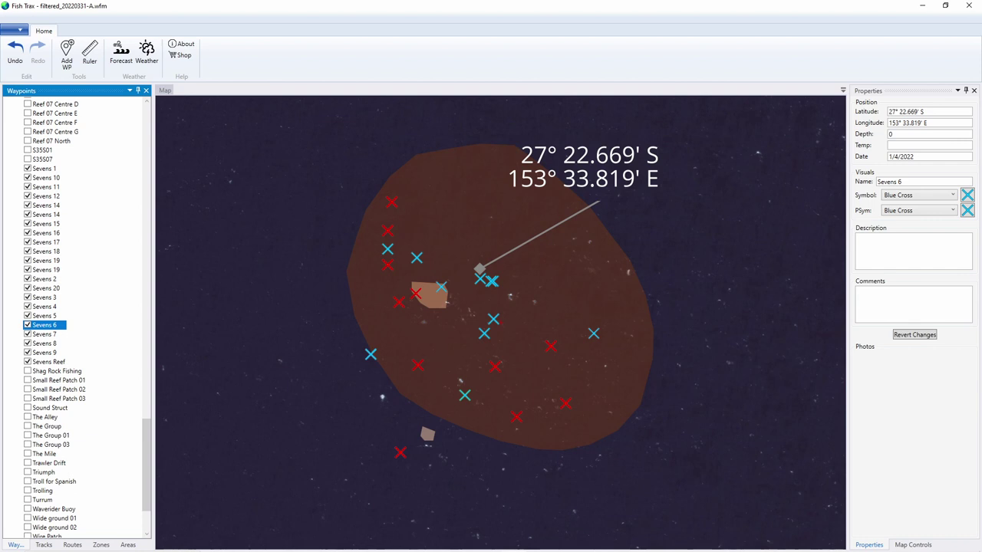
click(45, 352)
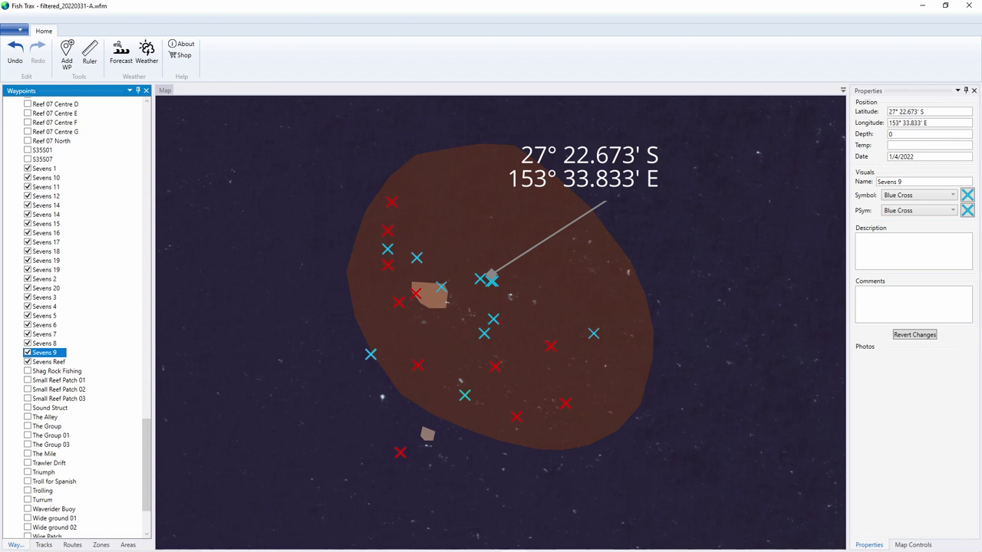
click(44, 177)
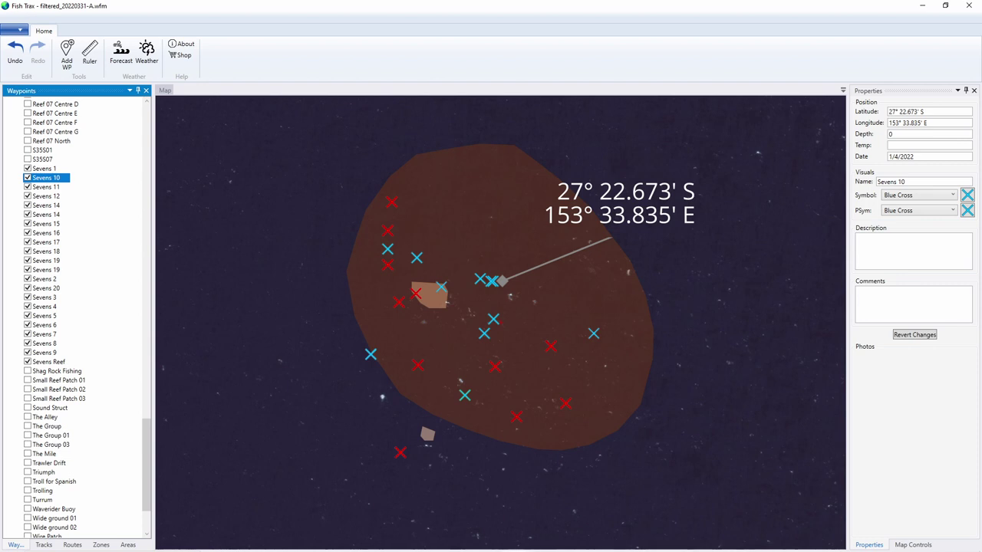
Check the coordinates of the Sevens 2 and Sevens 17 waypoints, the second Sevens 19, and Sevens 8, 1, 7 and 16
click(44, 278)
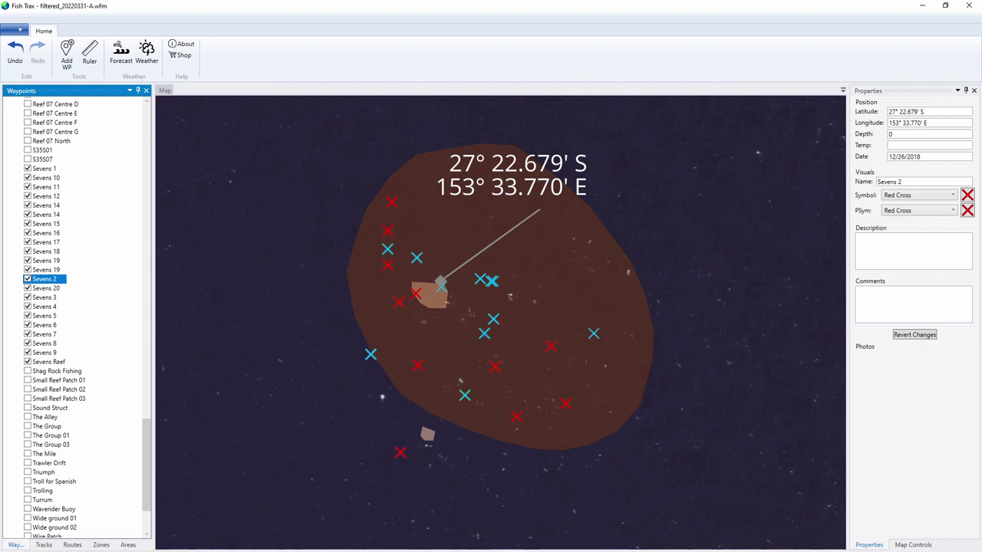
click(44, 242)
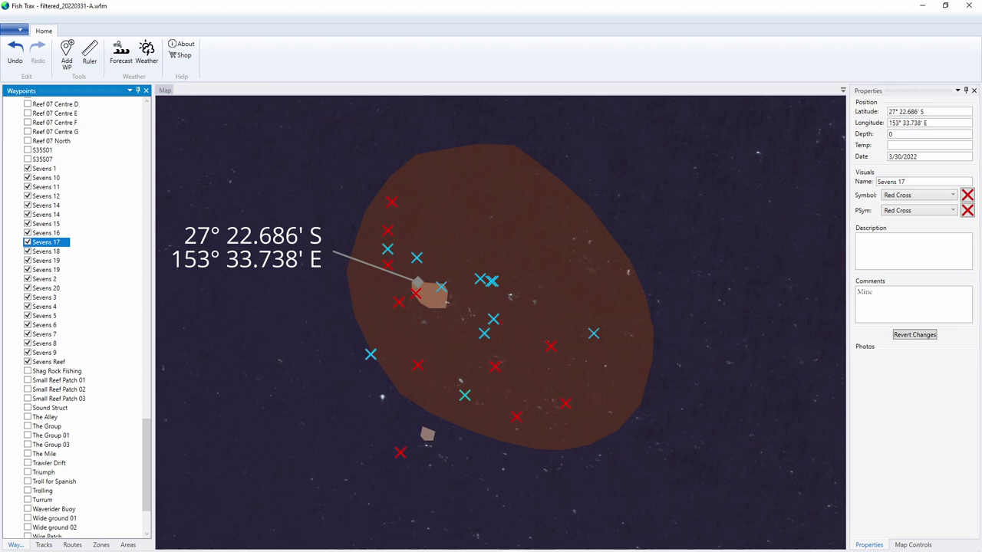
click(46, 269)
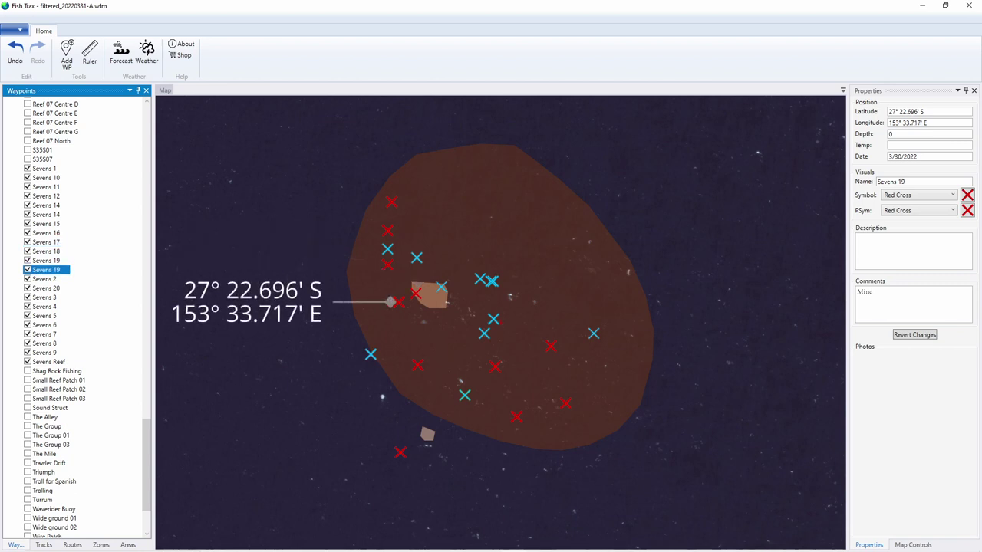
click(44, 343)
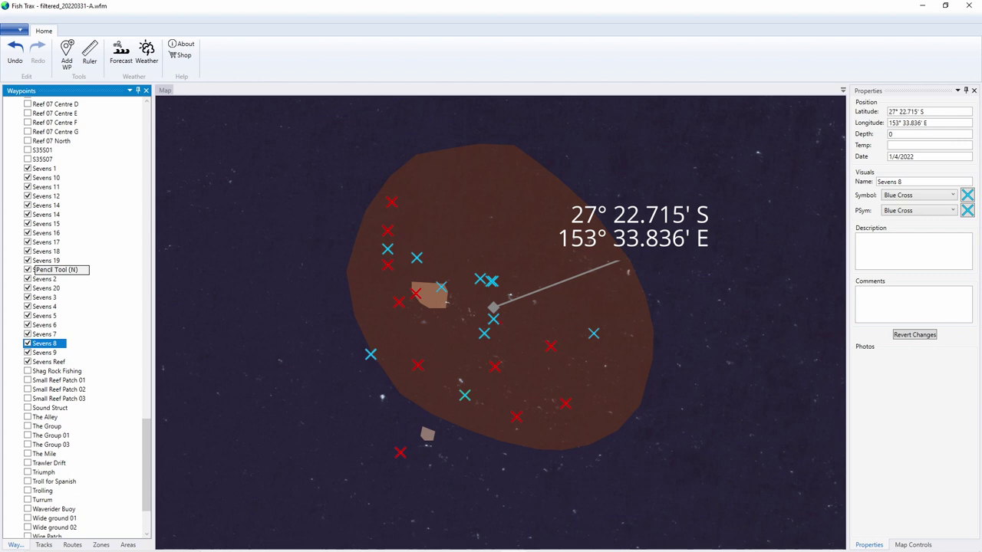
click(44, 168)
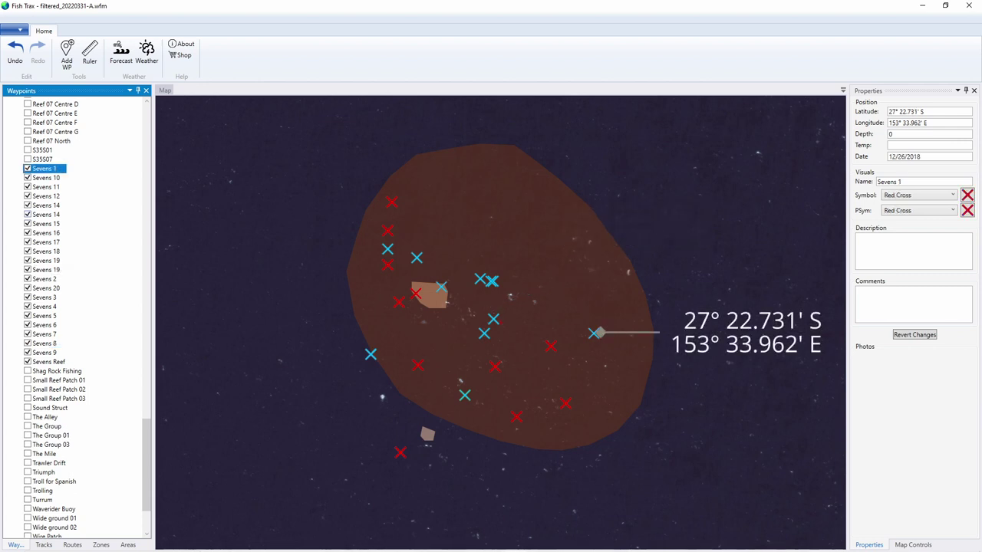
click(43, 334)
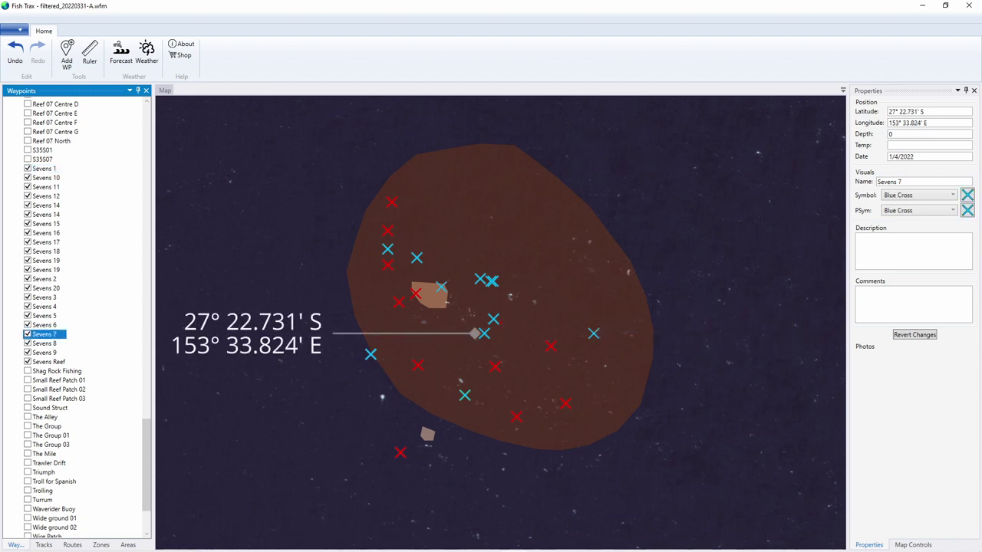
click(46, 233)
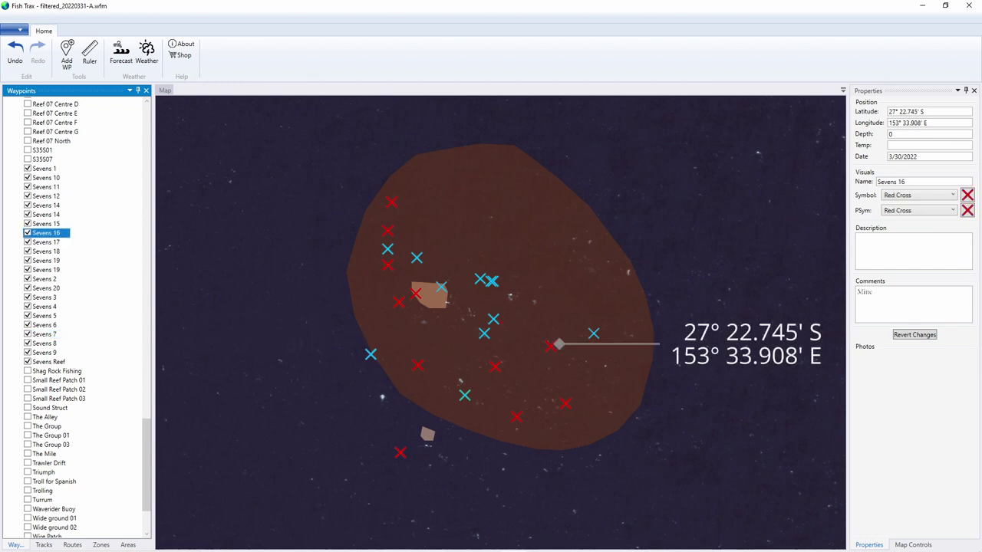
Check the coordinates of the Sevens Reef, Sevens 15, Sevens 3, Sevens 12 and Sevens 11 waypoints and both Sevens 14 entries
click(49, 361)
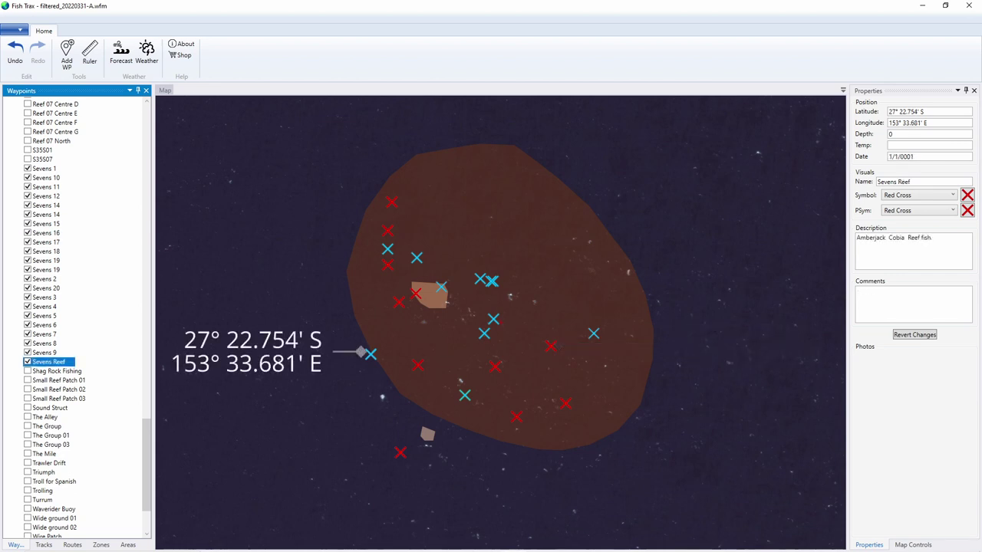
click(46, 223)
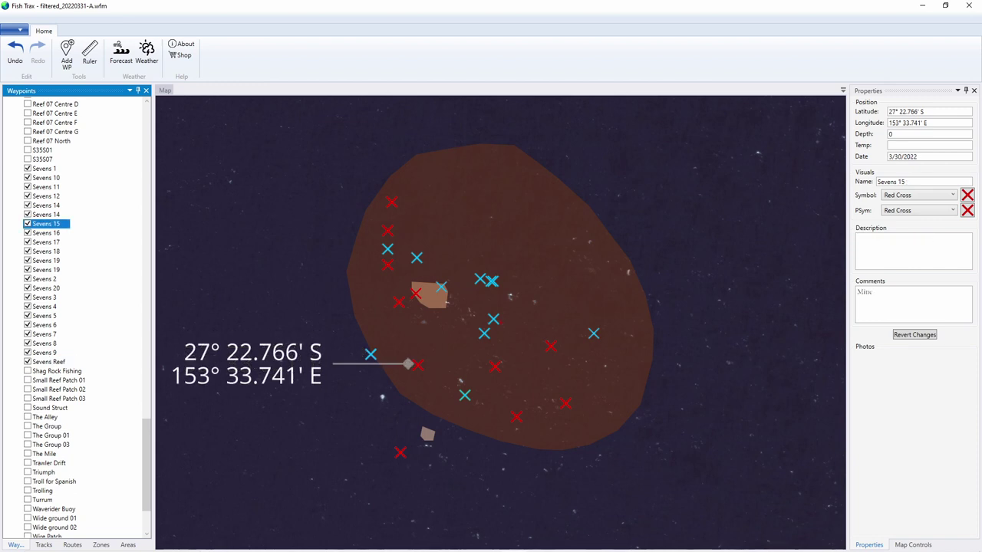
click(46, 205)
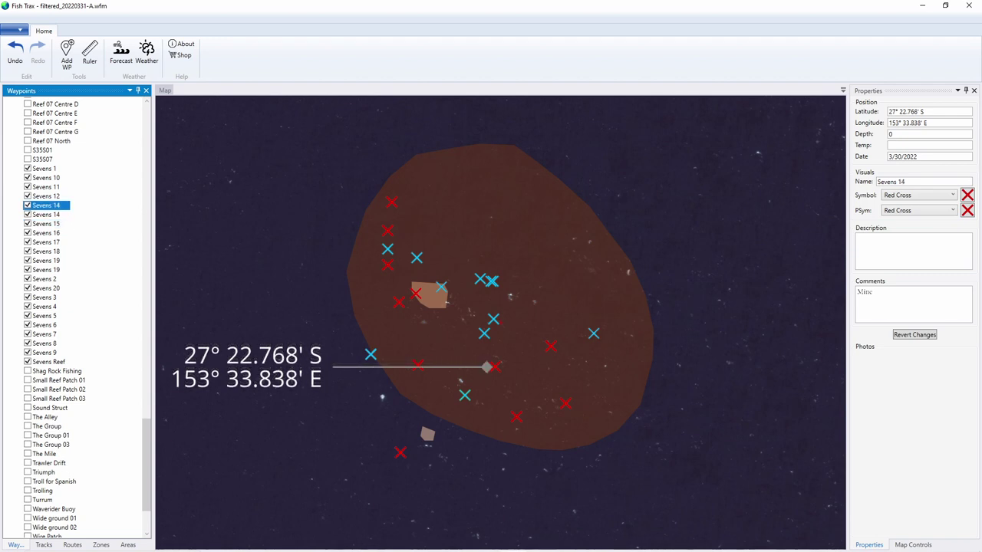
click(44, 297)
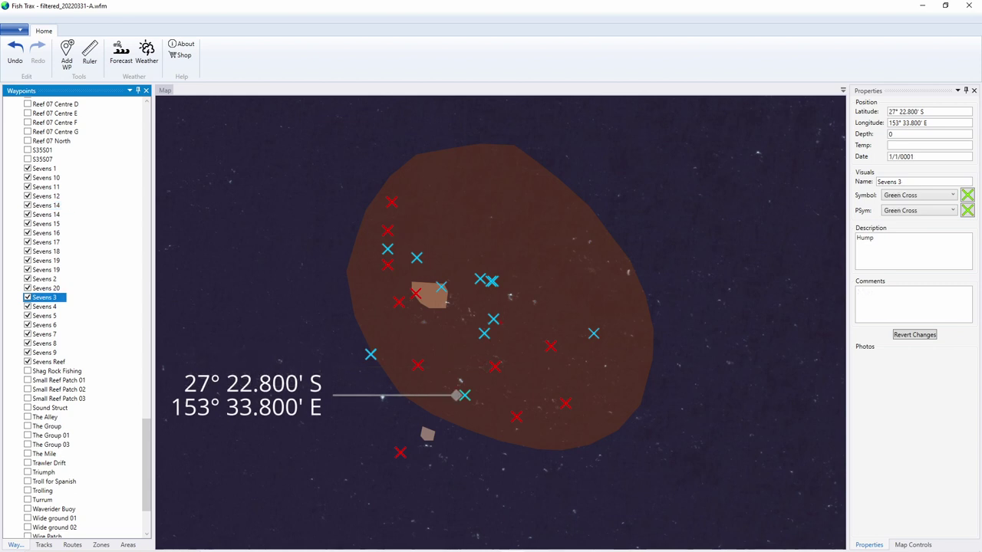
click(46, 195)
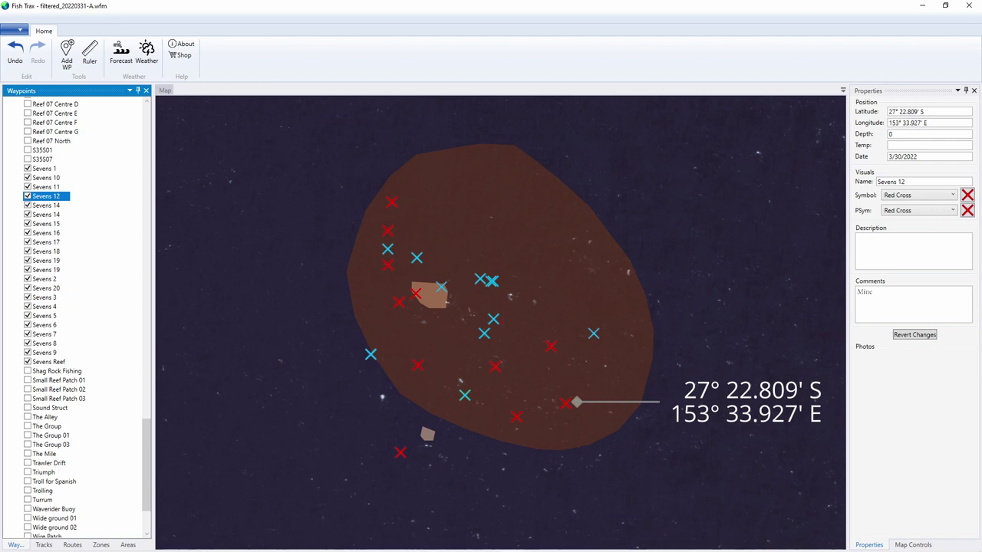
click(46, 214)
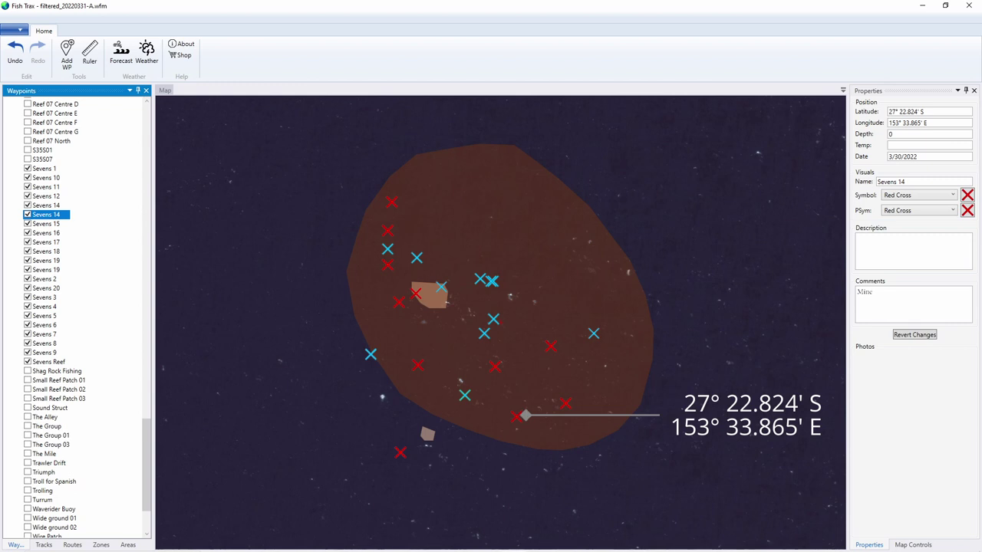
click(46, 186)
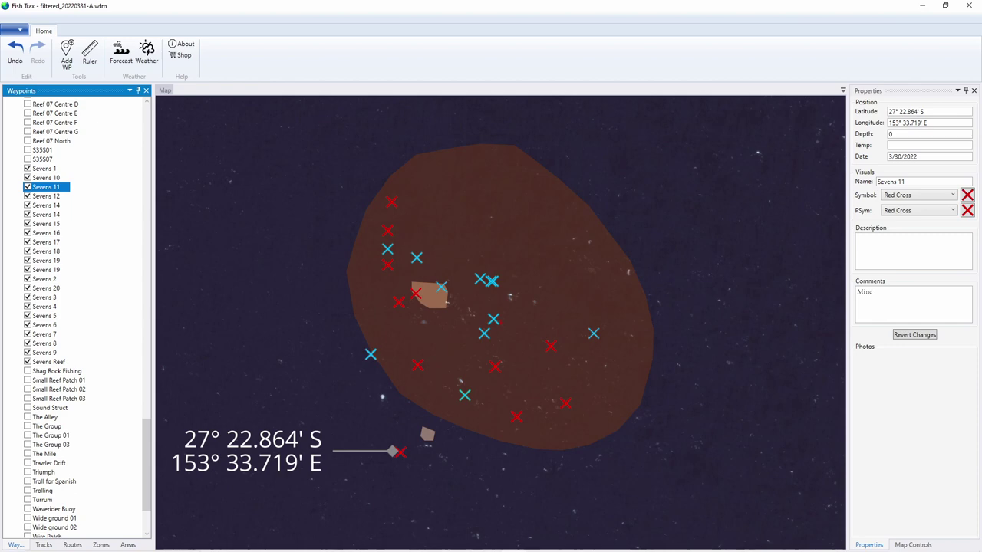